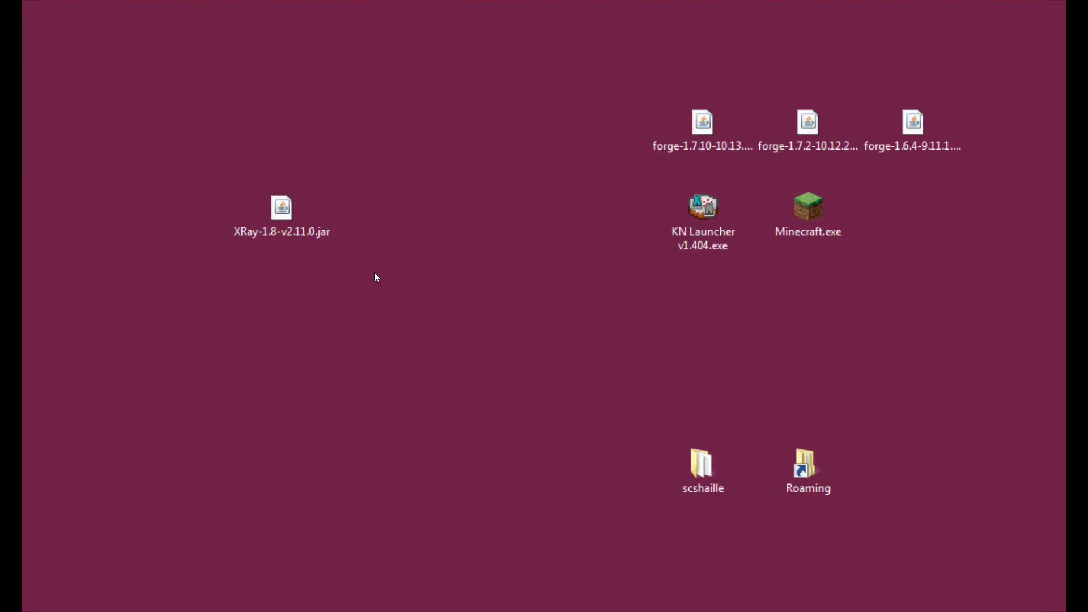
Switch to the browser and open the 1.8 download link on the XRay mod's Minecraft Forum page.
drag(375, 277, 267, 170)
click(274, 316)
click(204, 611)
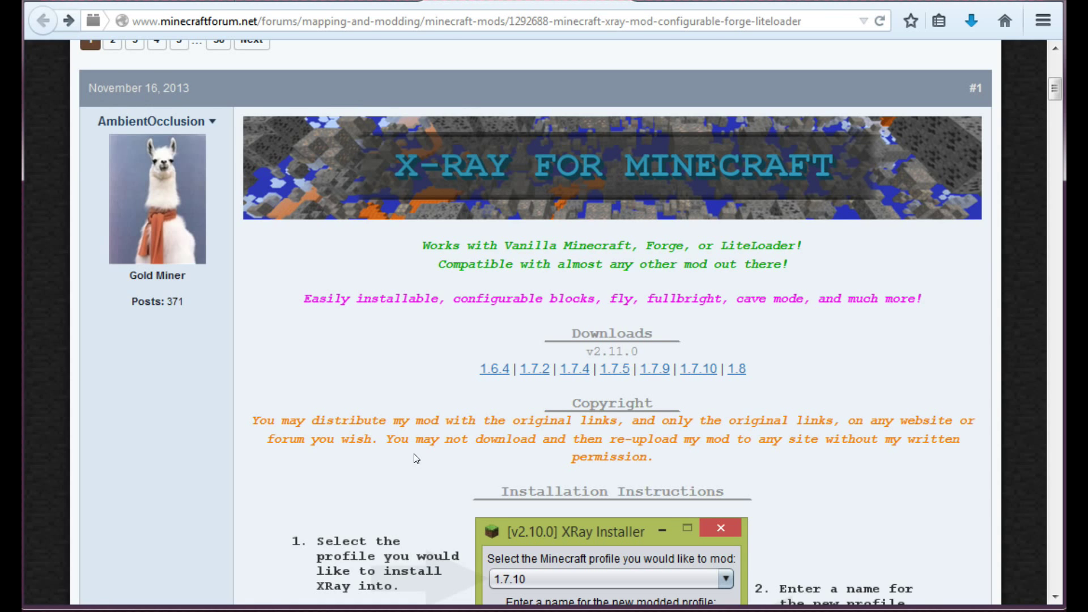
scroll(415, 458, up, 5)
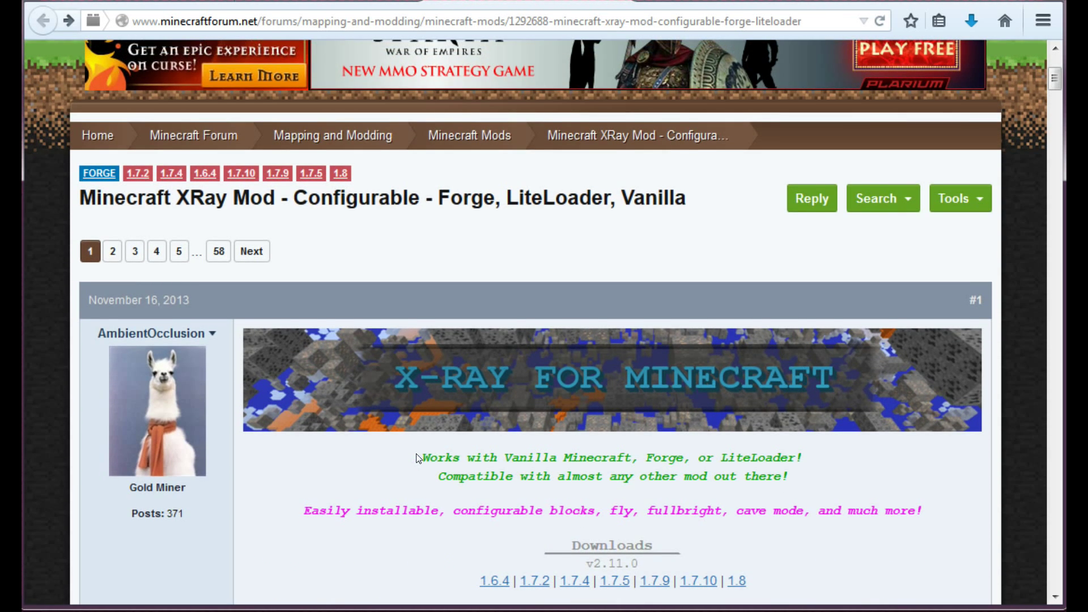
scroll(418, 436, down, 3)
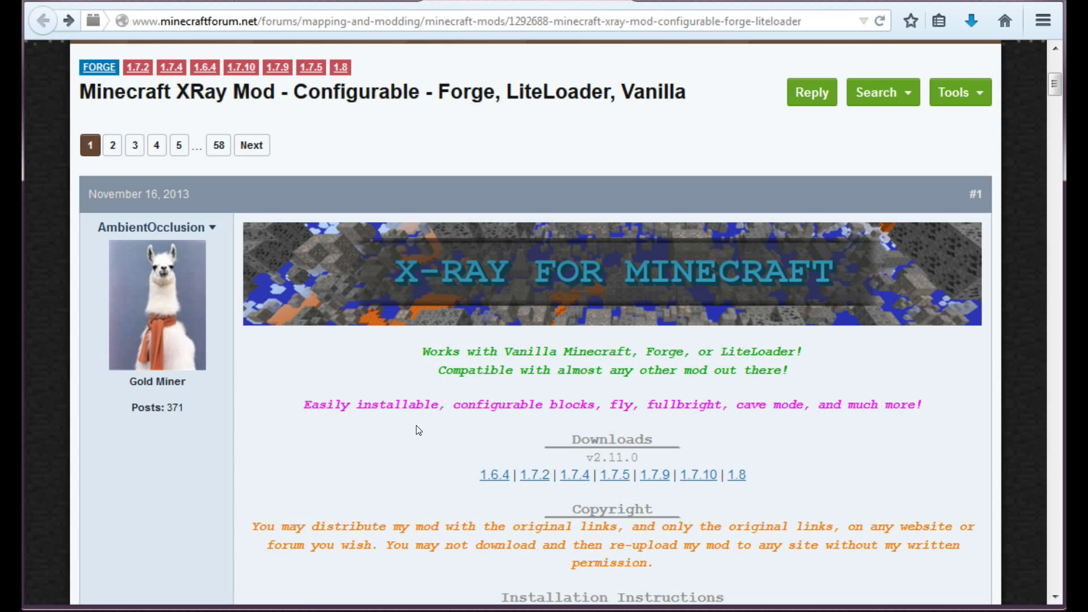
scroll(418, 427, down, 3)
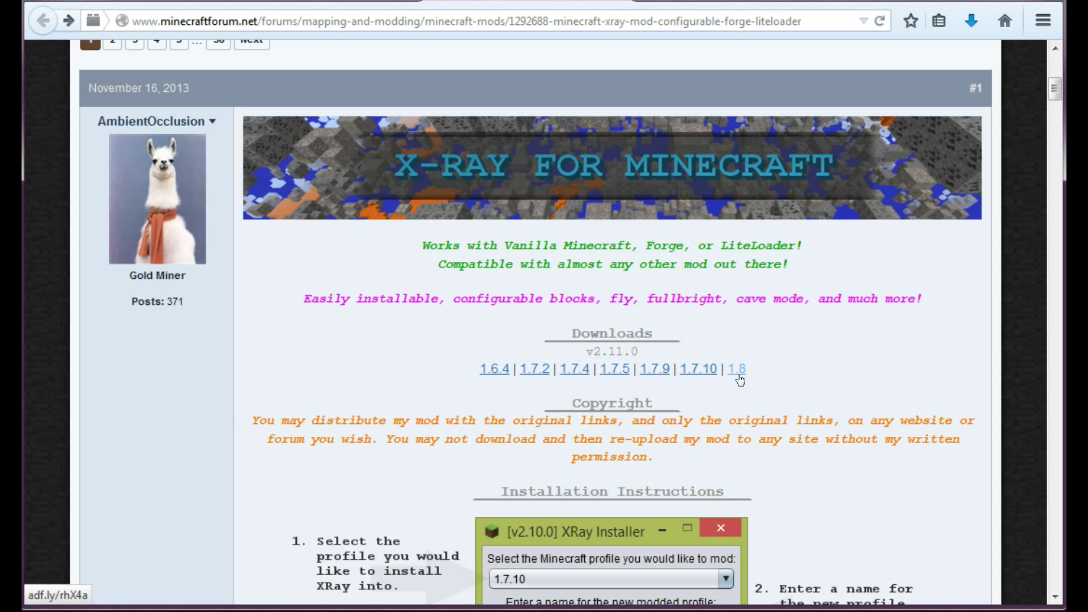
scroll(743, 388, down, 3)
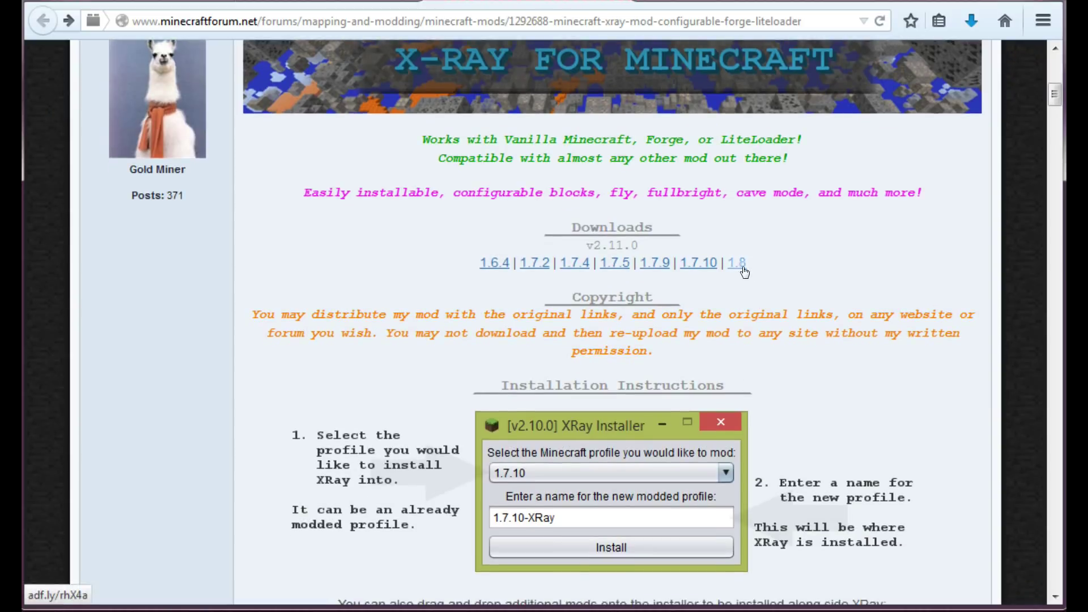
click(735, 263)
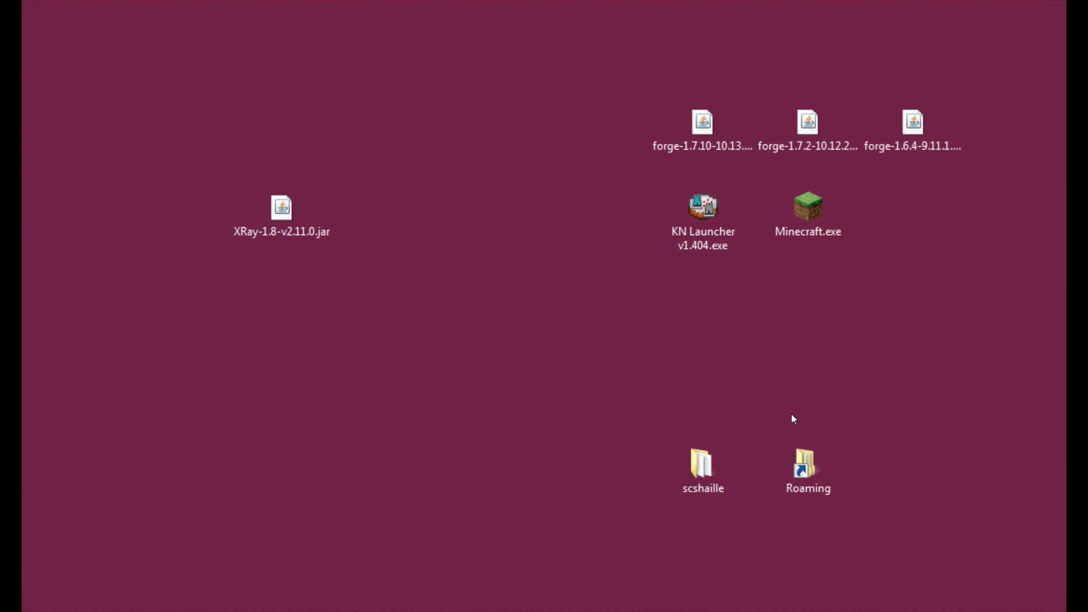
Inspect the .minecraft folder in Roaming and its versions subfolder, and close the folder window.
drag(366, 275, 246, 182)
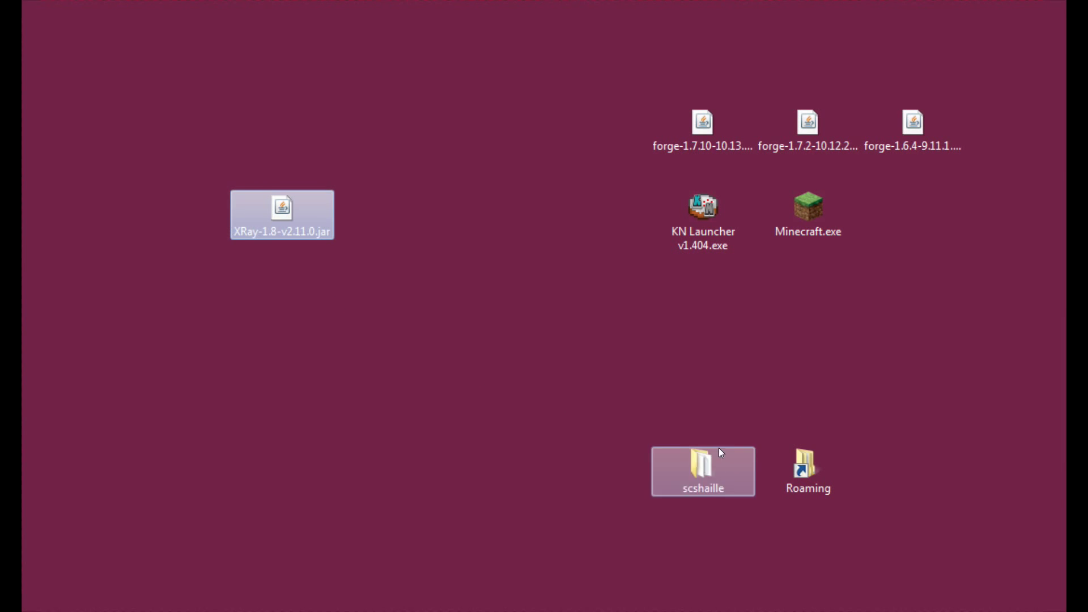
double_click(793, 462)
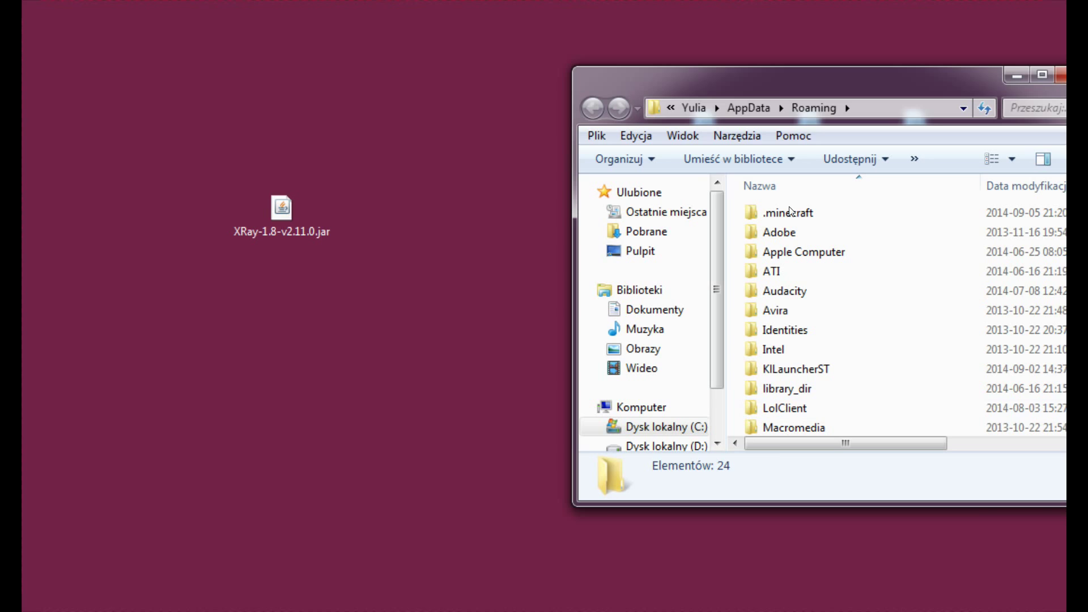
drag(787, 84, 448, 85)
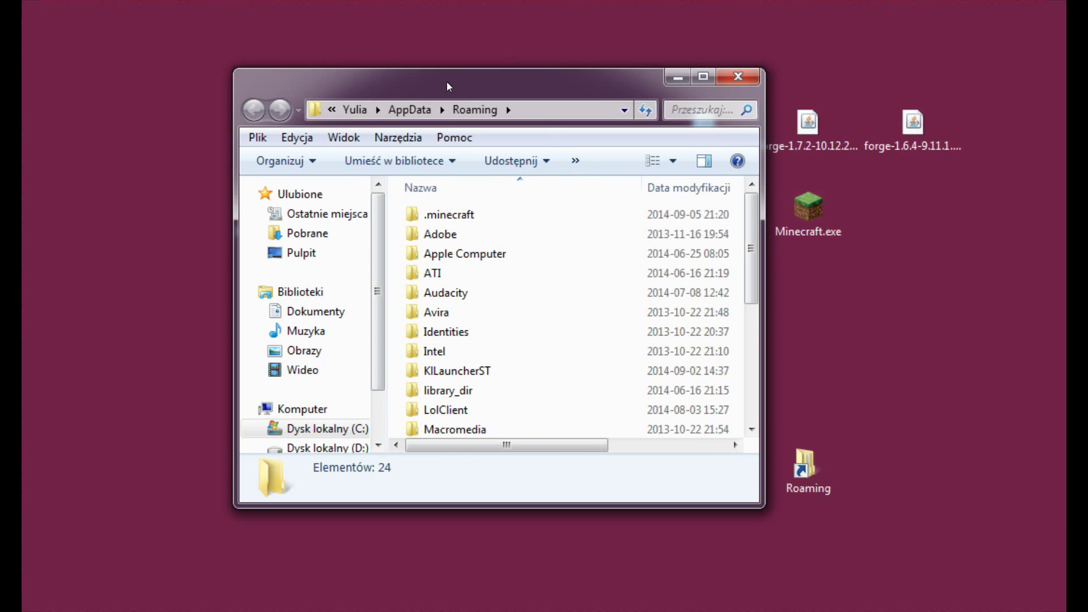
double_click(469, 220)
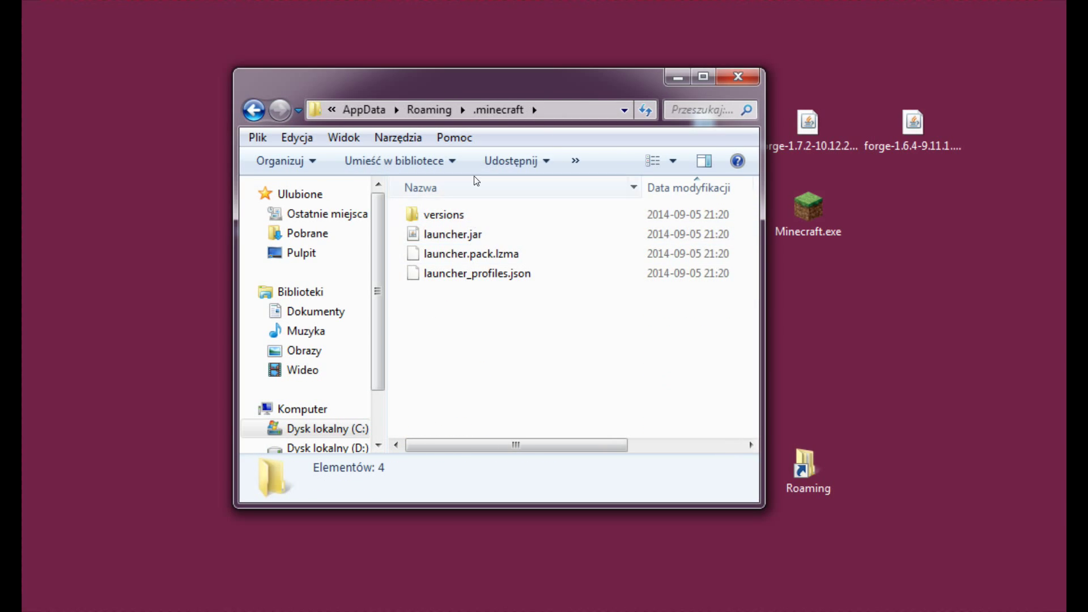
drag(497, 90, 691, 129)
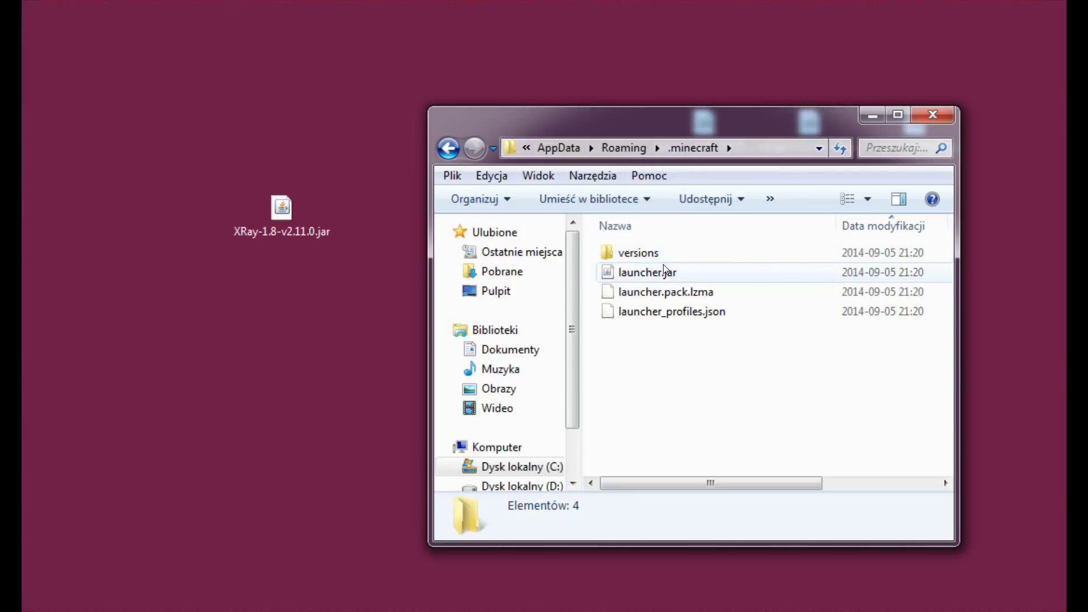
double_click(659, 249)
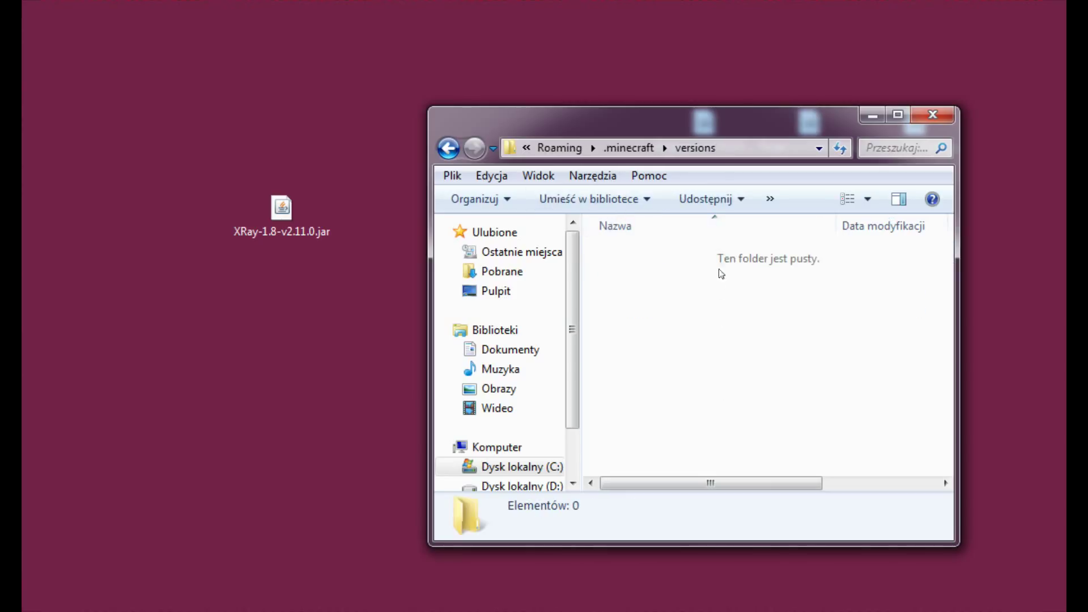
click(455, 150)
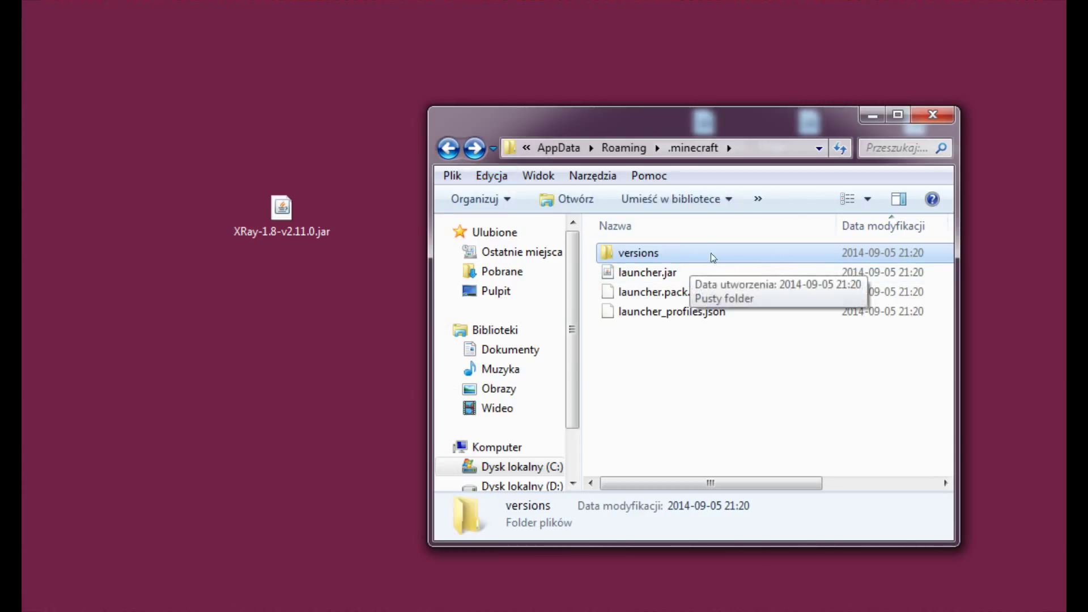
click(941, 116)
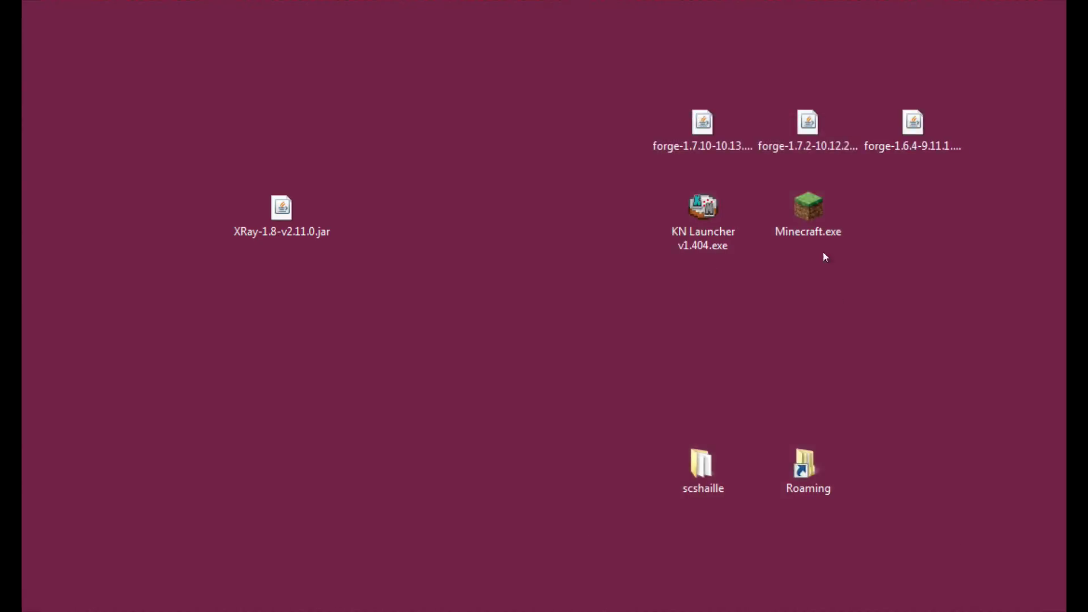
Start the Minecraft launcher and view the version choices for a new profile, closing the profile editor without saving.
double_click(819, 221)
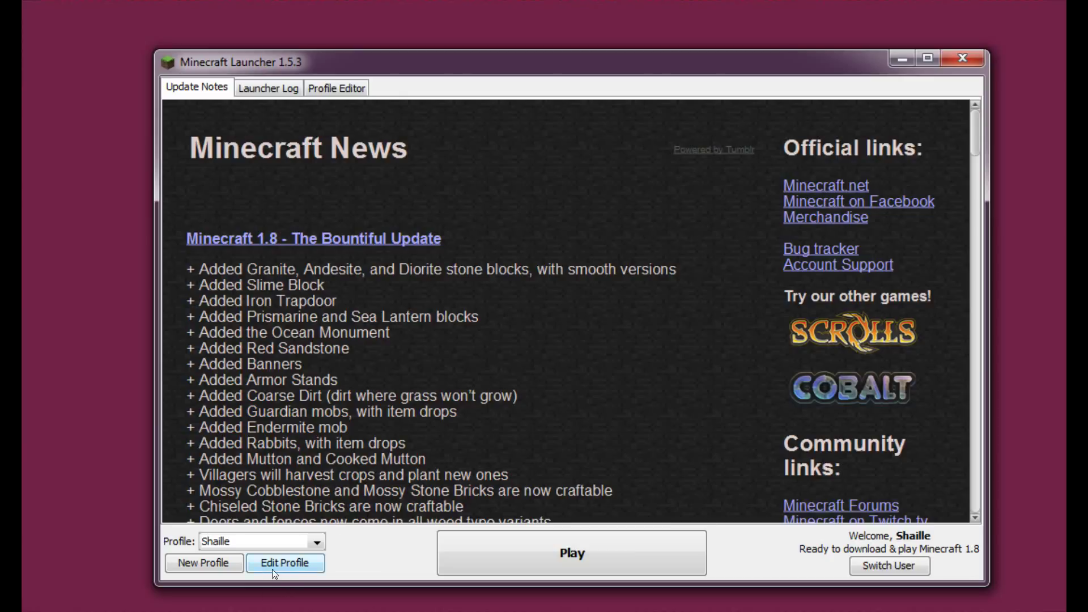
click(227, 568)
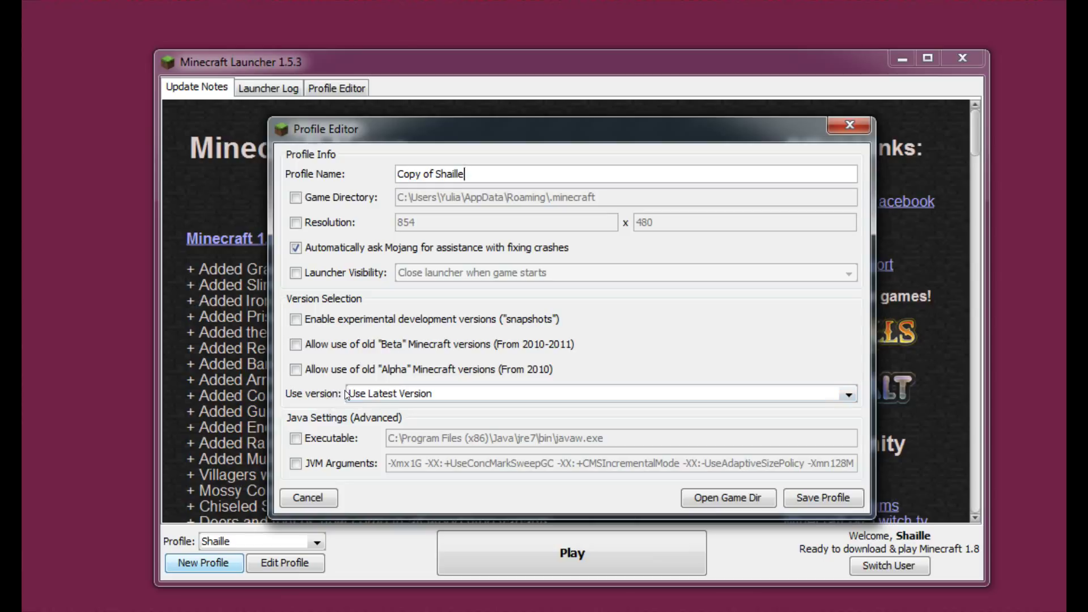
click(400, 395)
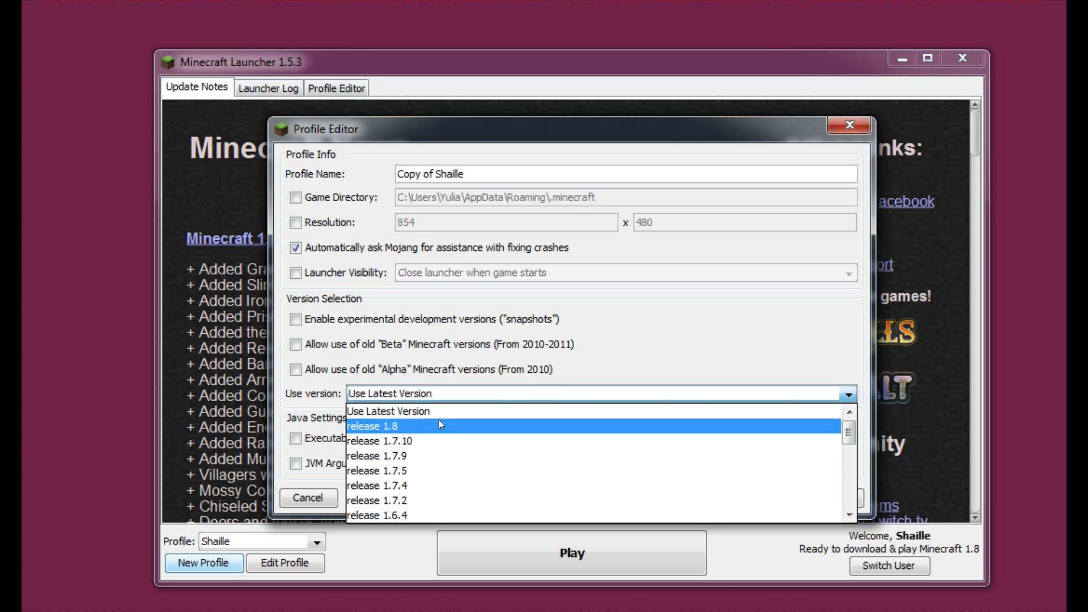
click(848, 126)
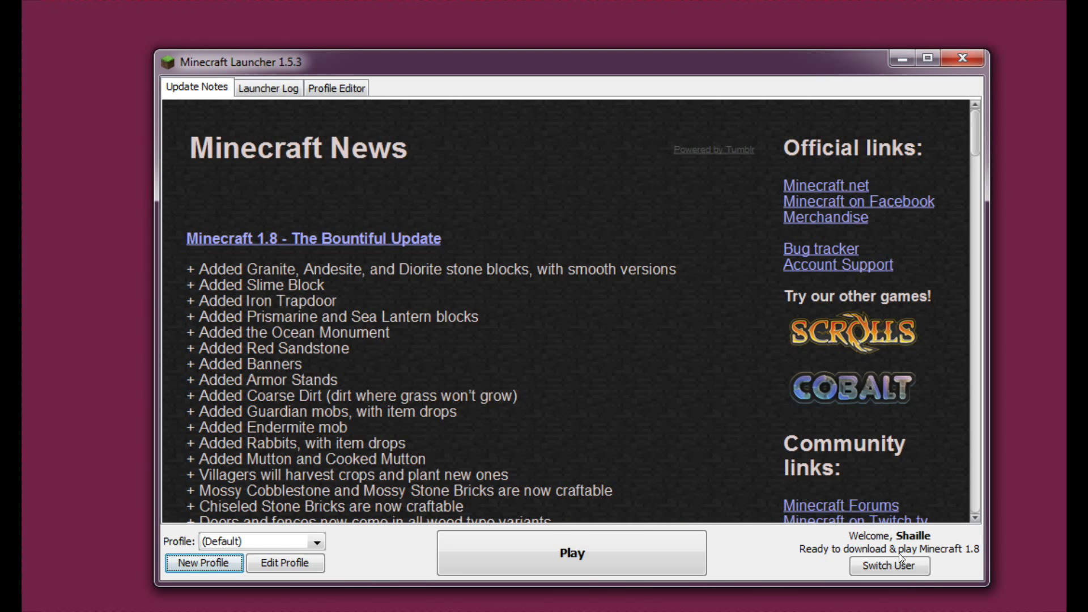
Download and launch Minecraft 1.8 with the default profile, opening the versions folder inside .minecraft while it loads.
click(609, 544)
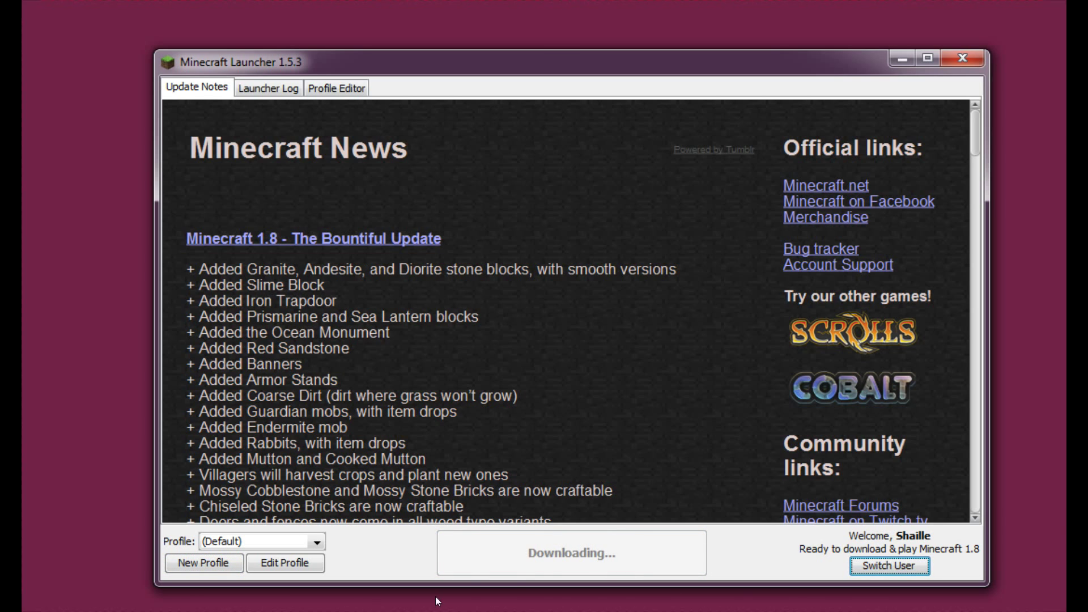
click(895, 57)
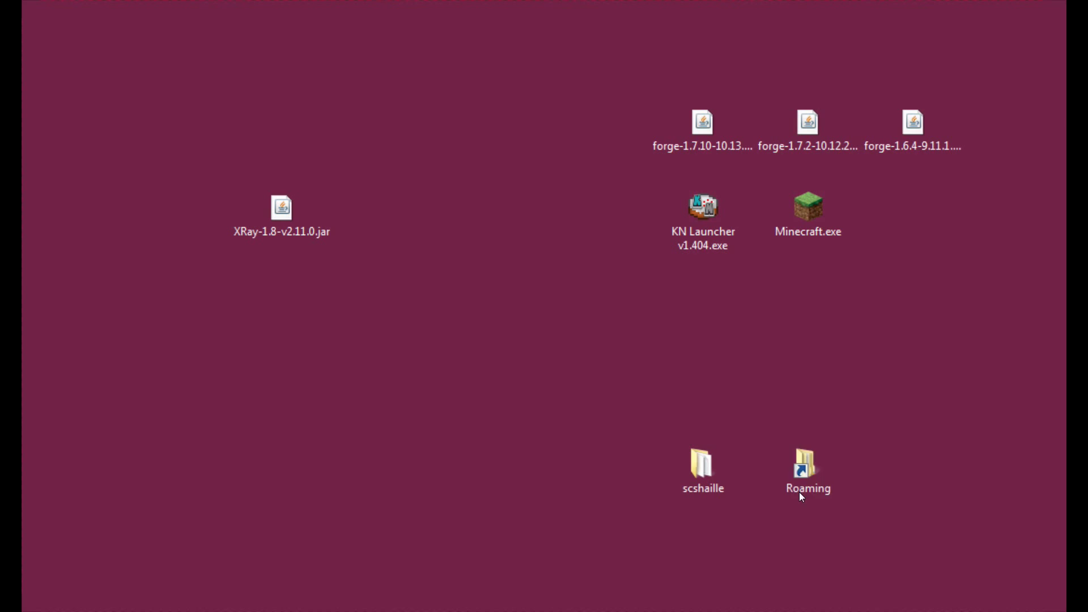
double_click(799, 477)
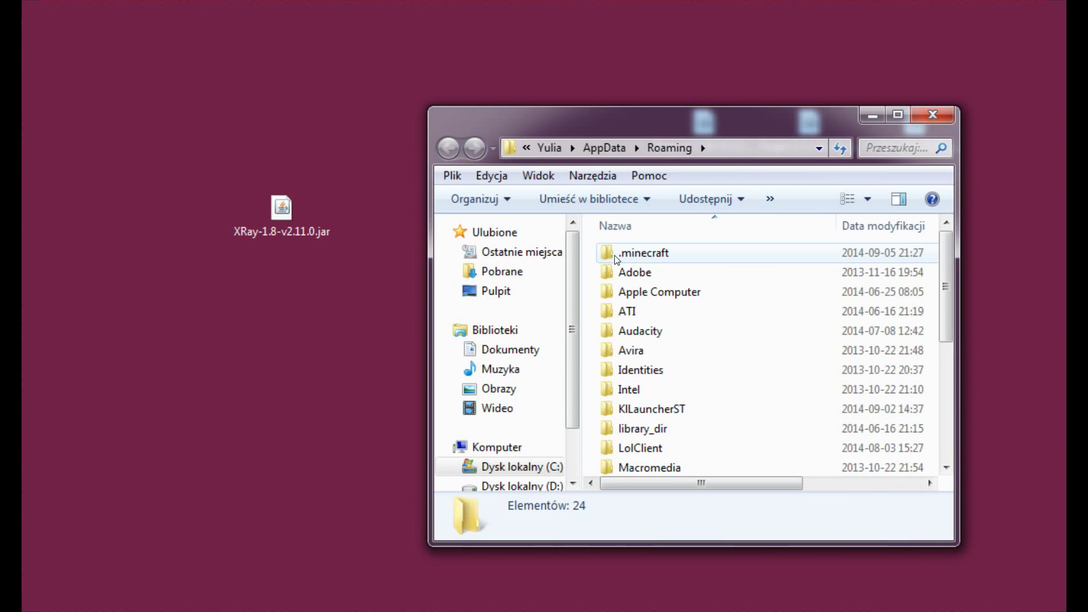
double_click(616, 253)
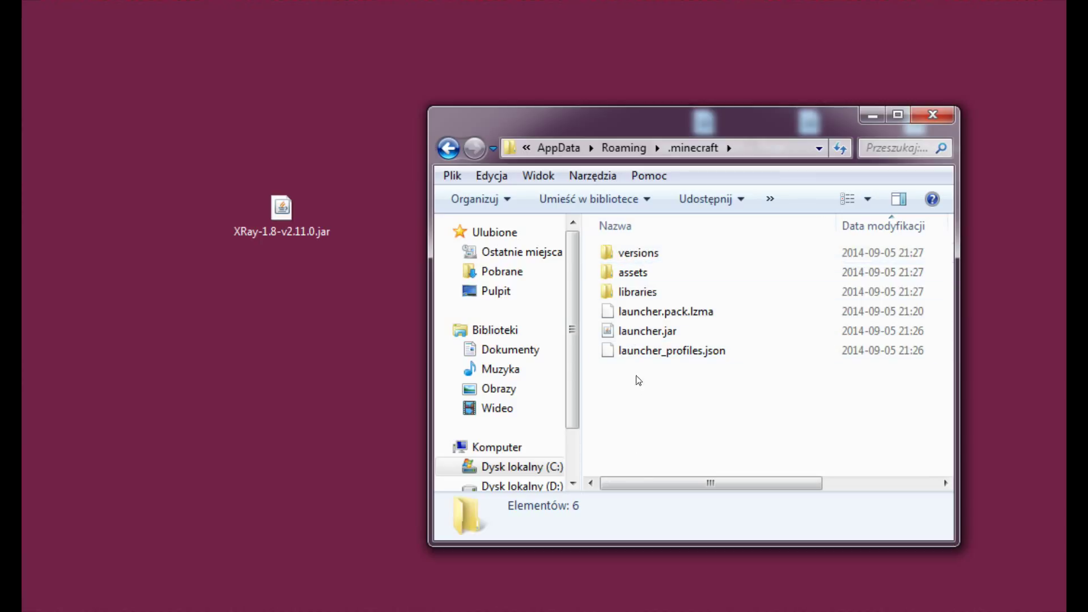
double_click(639, 255)
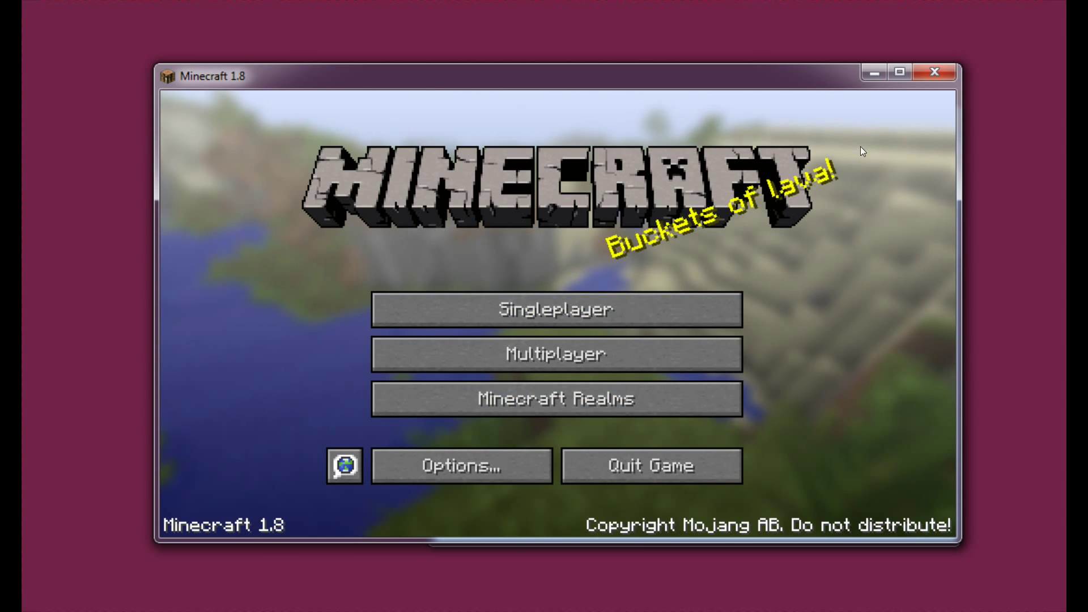
Close the Minecraft 1.8 game and the versions folder window.
click(933, 72)
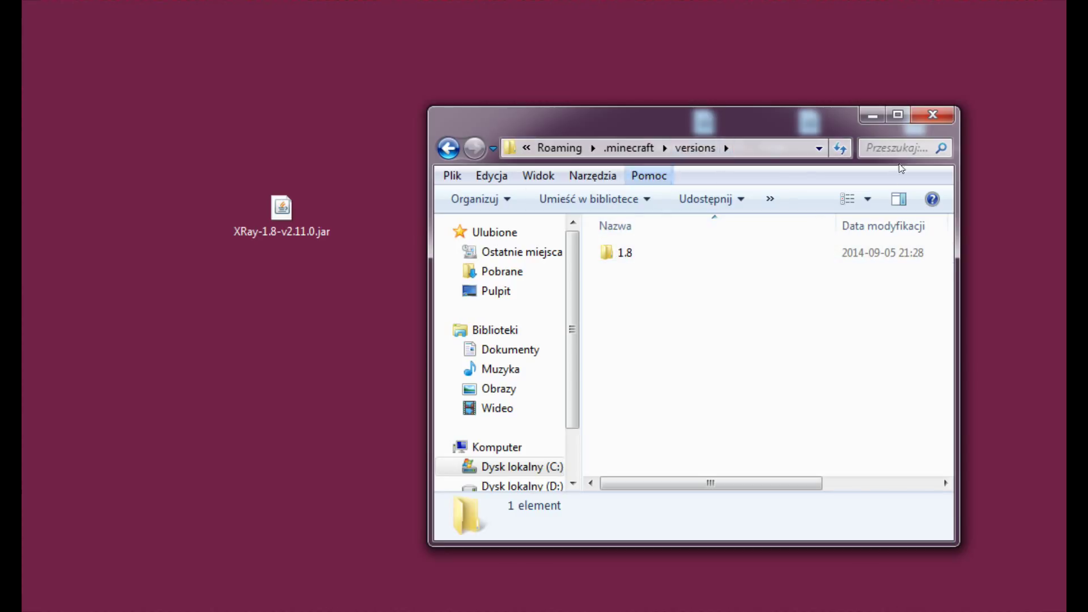
click(921, 119)
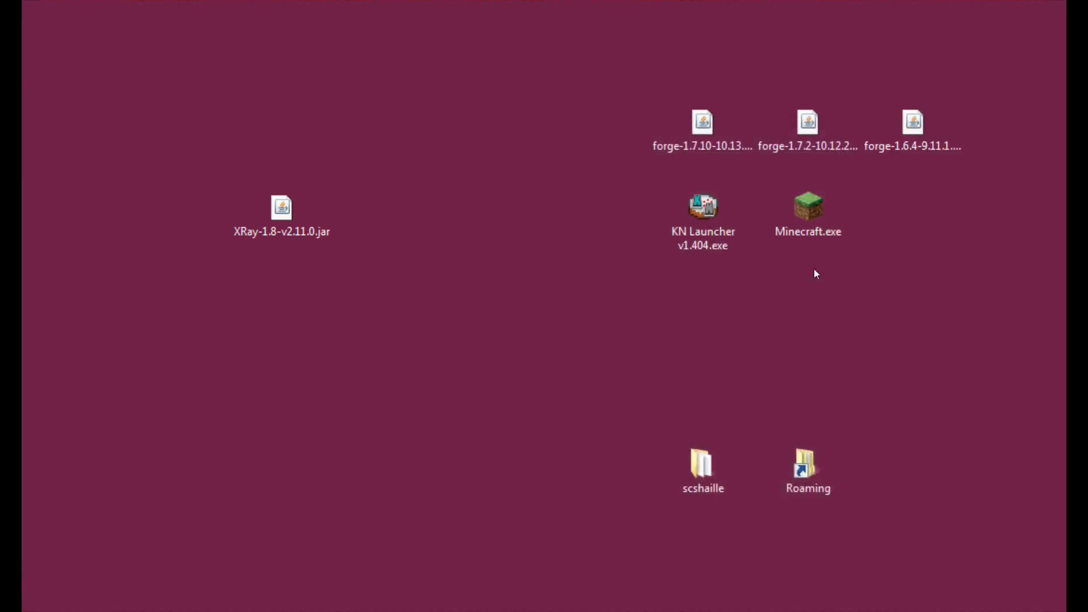
Reopen the Roaming folder, look over the contents of .minecraft, and open its versions subfolder.
click(789, 479)
double_click(794, 479)
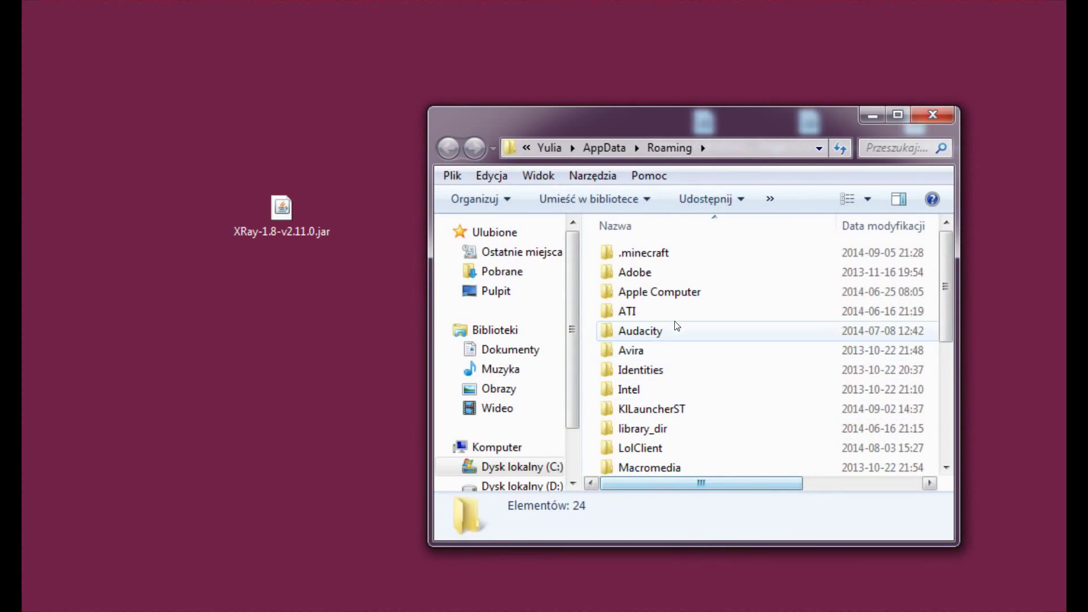
double_click(648, 253)
scroll(726, 366, down, 1)
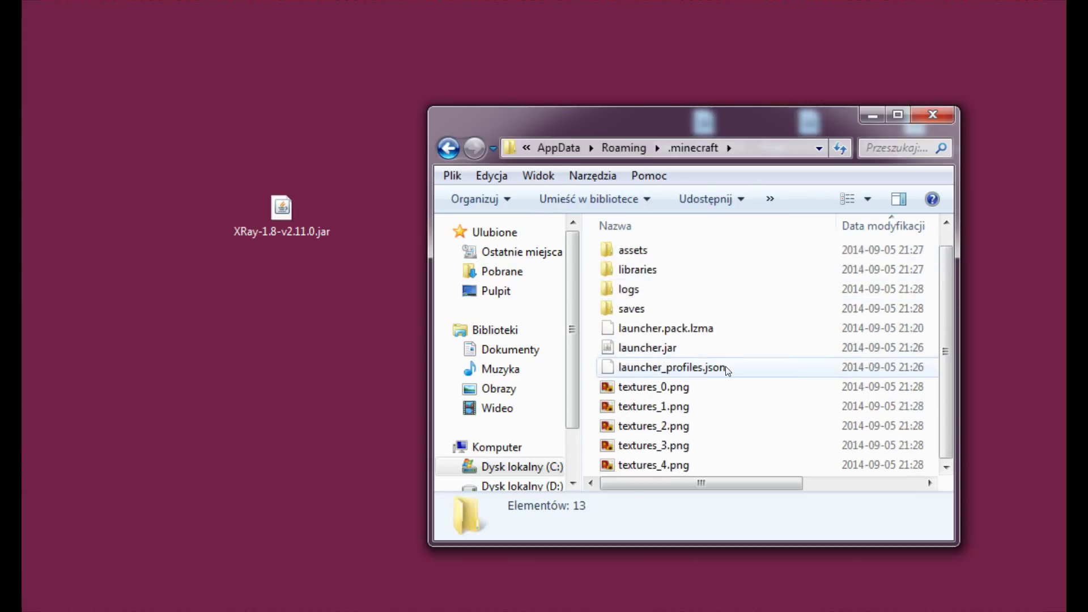
scroll(726, 367, up, 1)
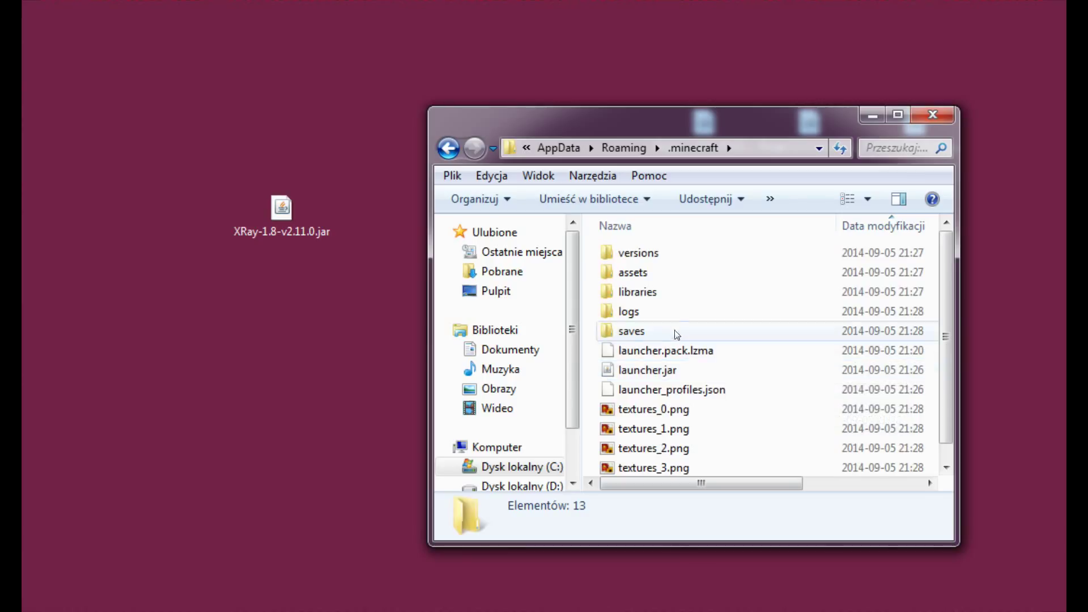
double_click(656, 258)
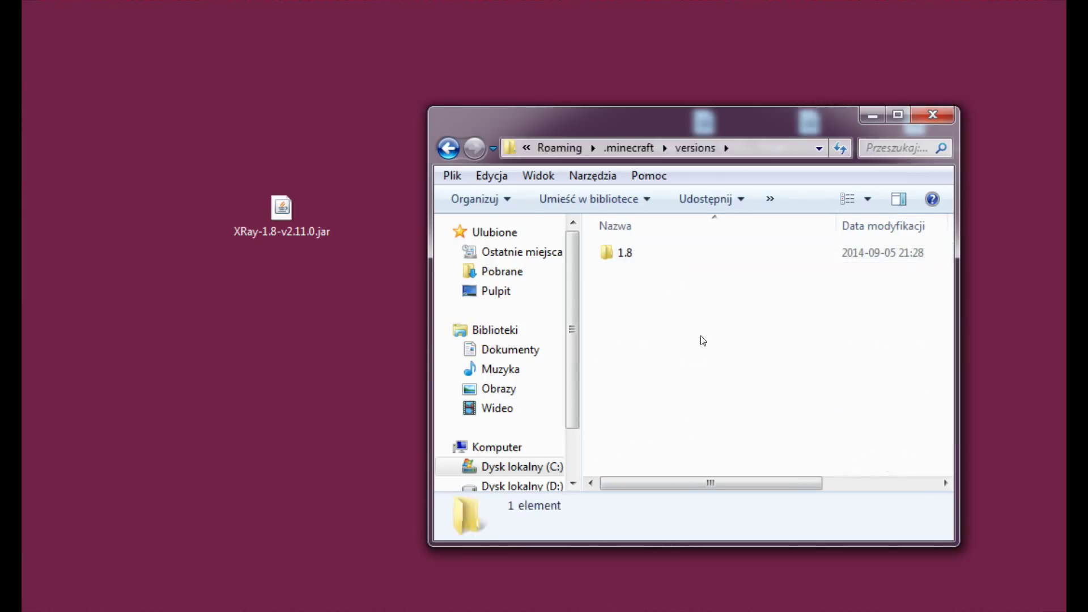
Run XRay-1.8-v2.11.0.jar from the desktop, keeping 1.8 as the Minecraft profile to mod and 1.8-XRay as the new profile name.
click(284, 218)
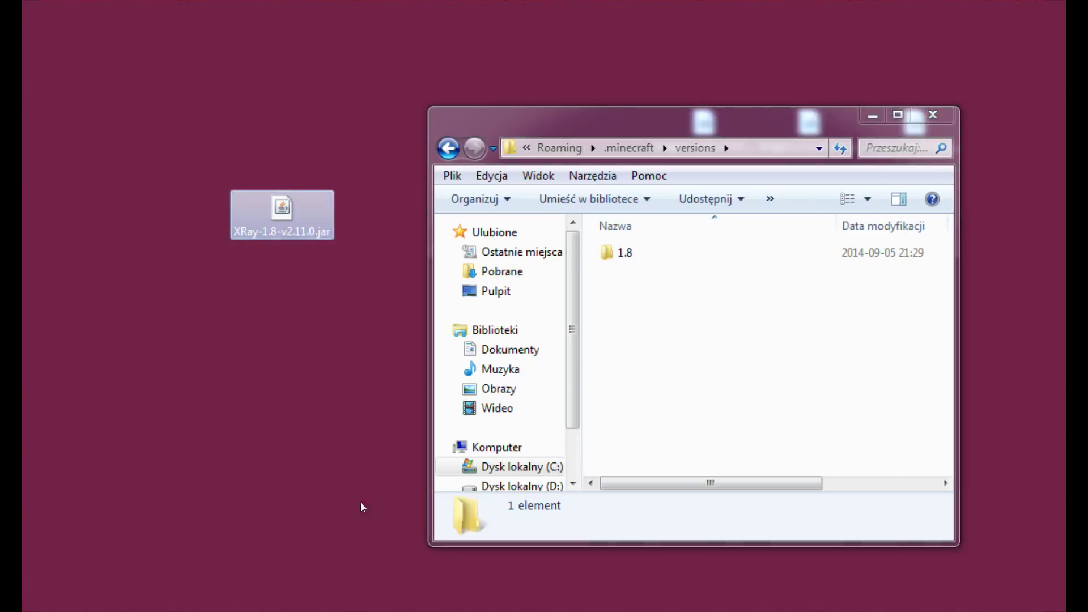
double_click(286, 222)
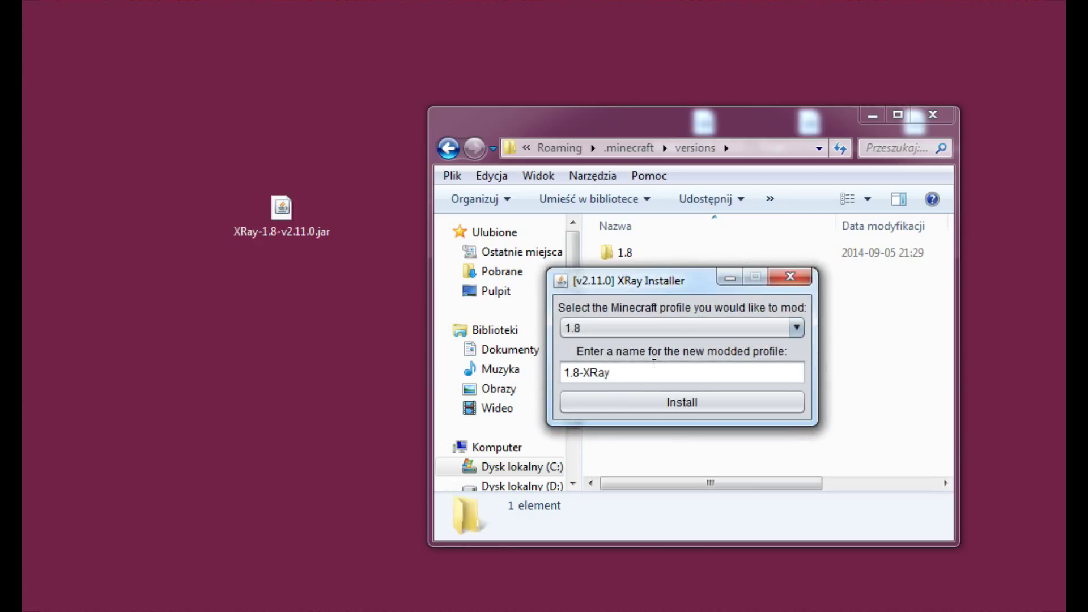
drag(688, 281, 532, 238)
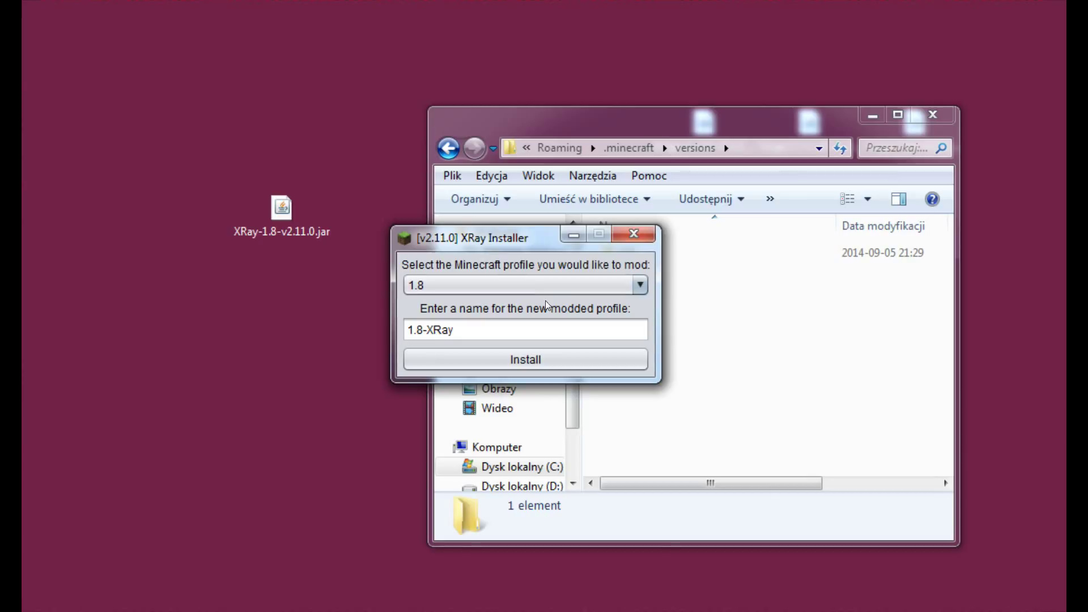
click(639, 288)
click(643, 284)
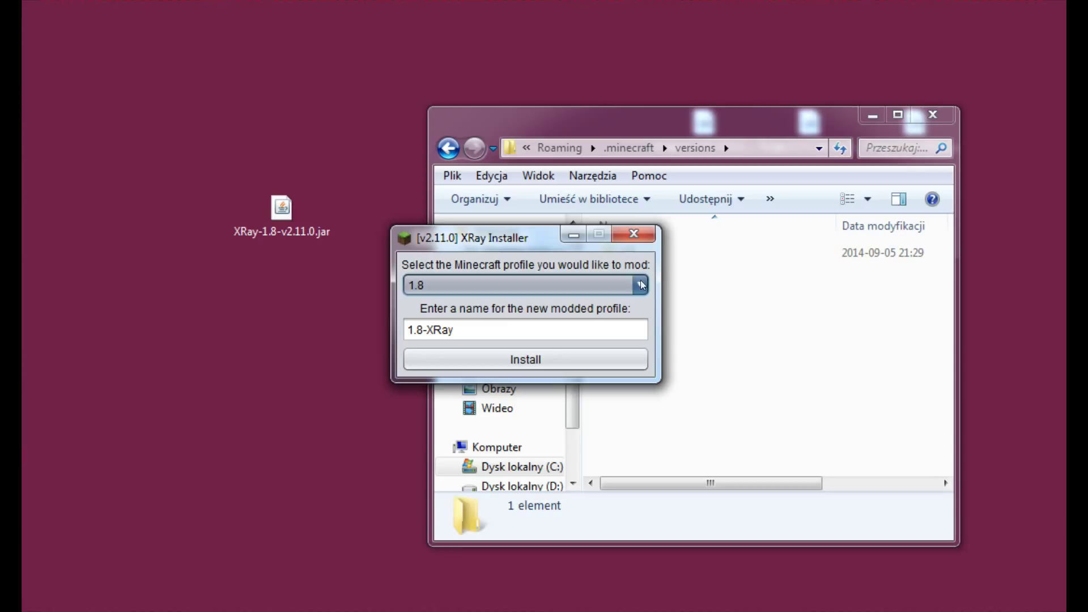
click(488, 322)
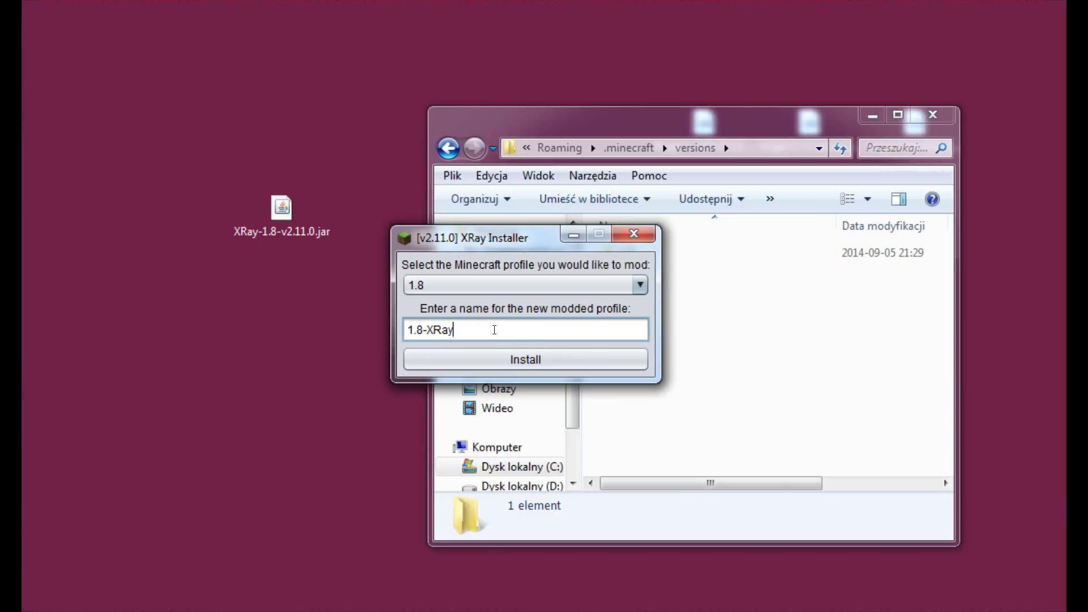
Install XRay with the chosen settings, accepting the reminder about running programs and closing the installer's final message.
click(517, 365)
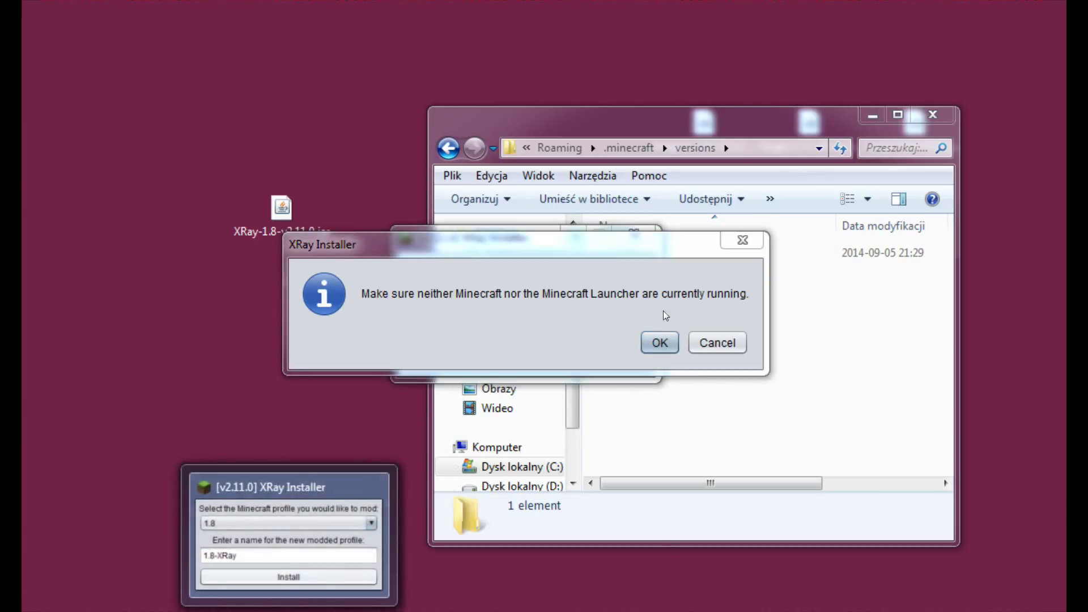
click(660, 343)
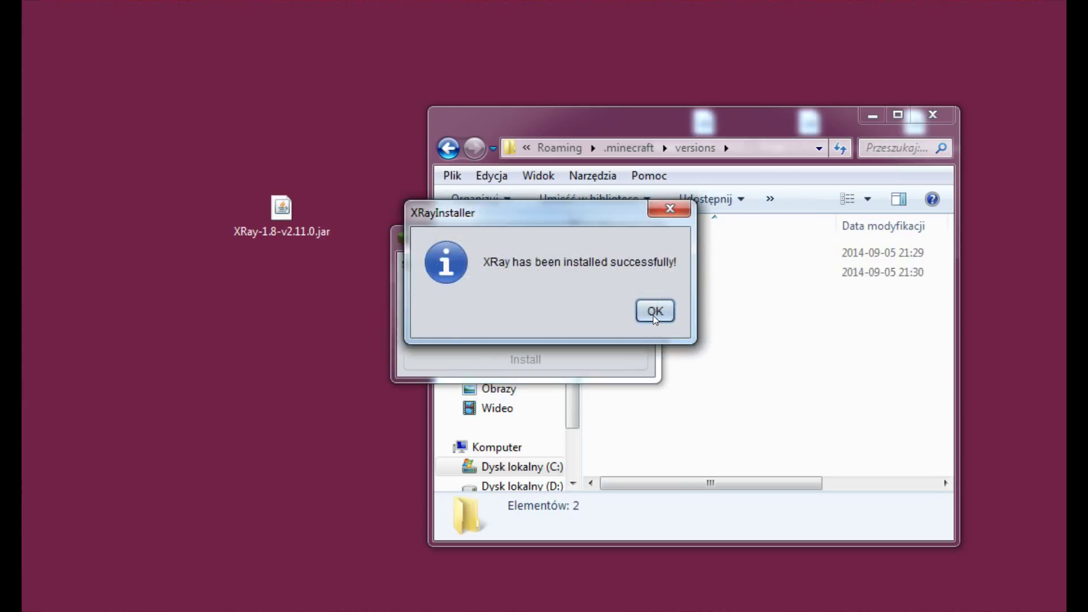
click(655, 312)
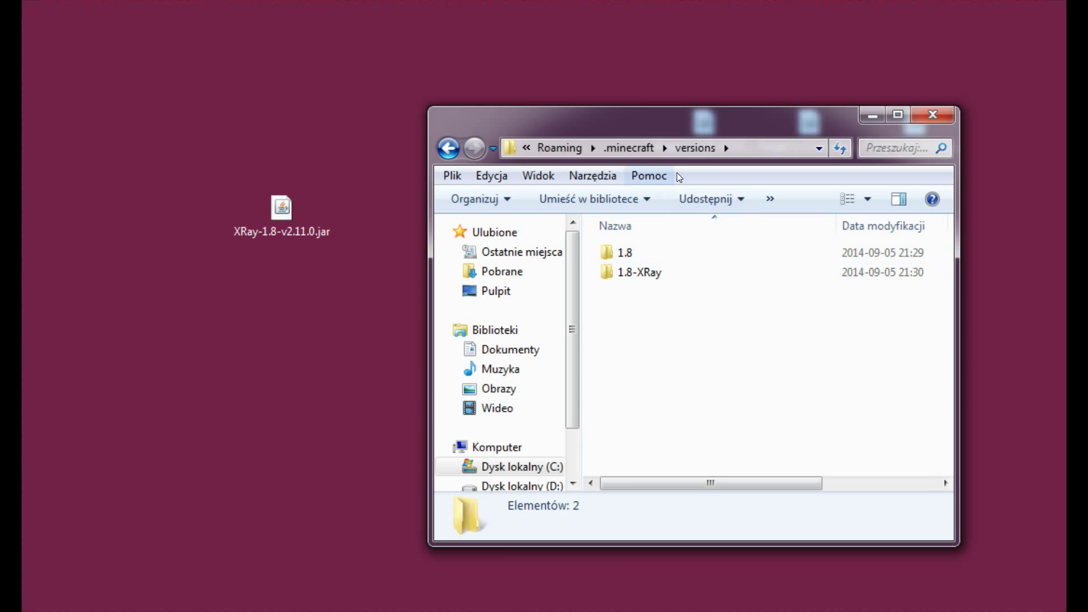
Close the versions folder, start the Minecraft launcher, and view the available profiles without switching the selected one.
click(947, 118)
double_click(805, 227)
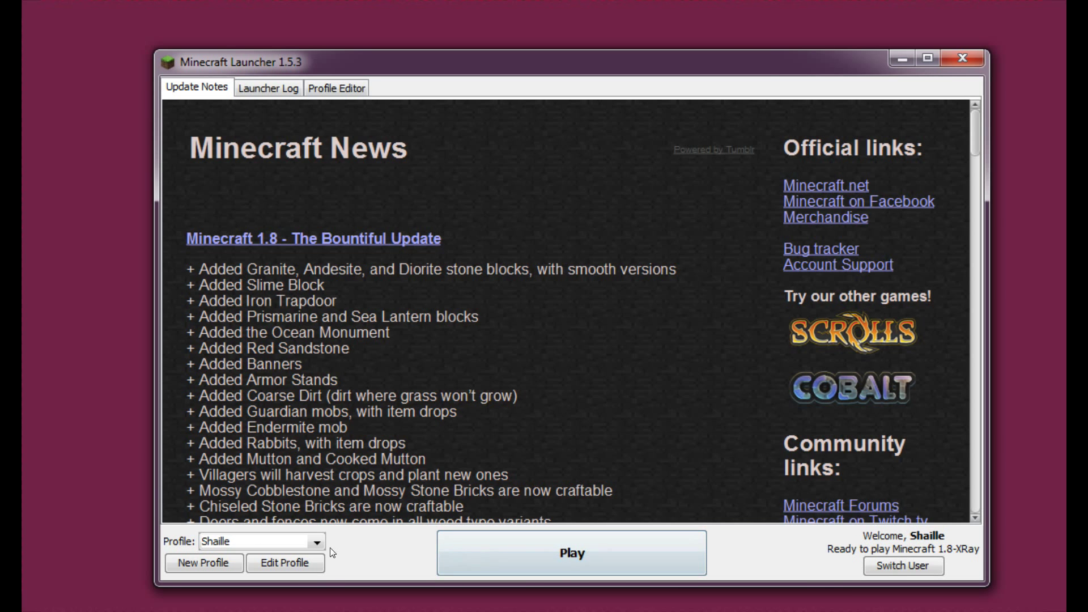
click(317, 543)
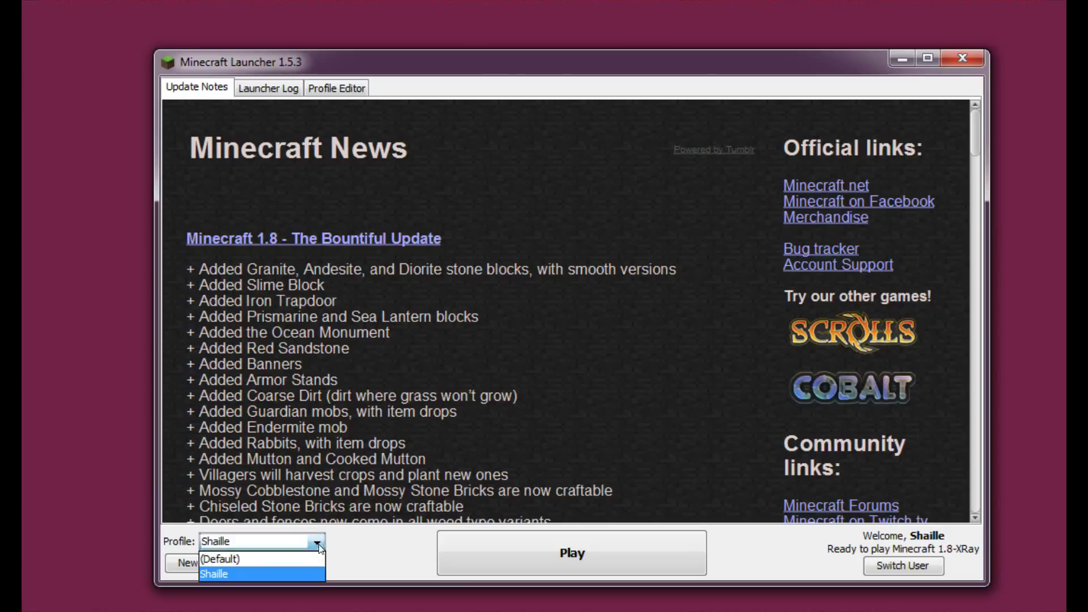
click(350, 550)
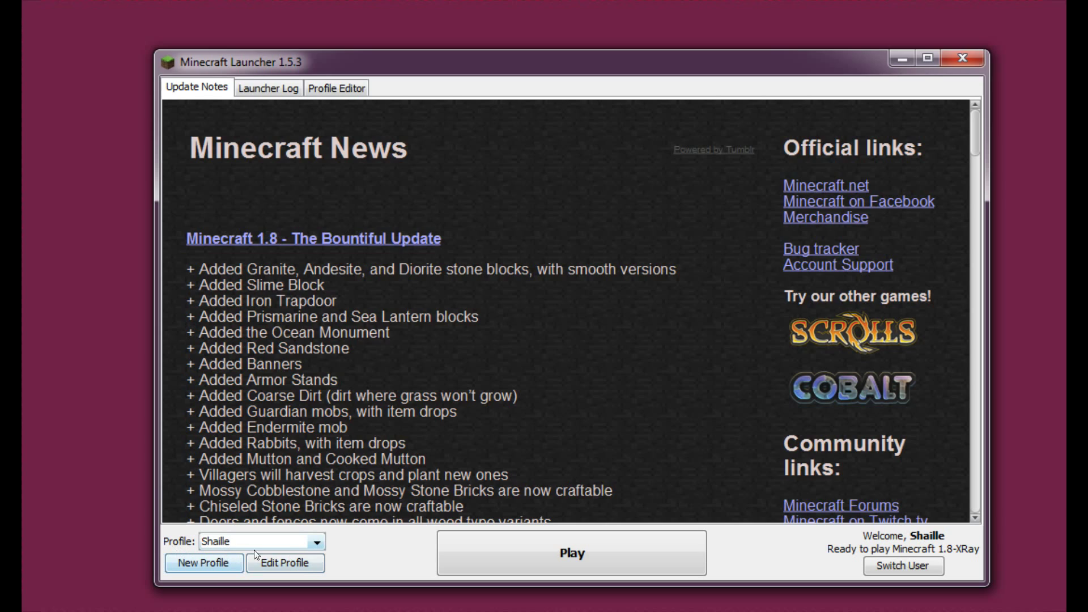
Edit the selected launcher profile to use version release 1.8-XRay and save it.
click(289, 563)
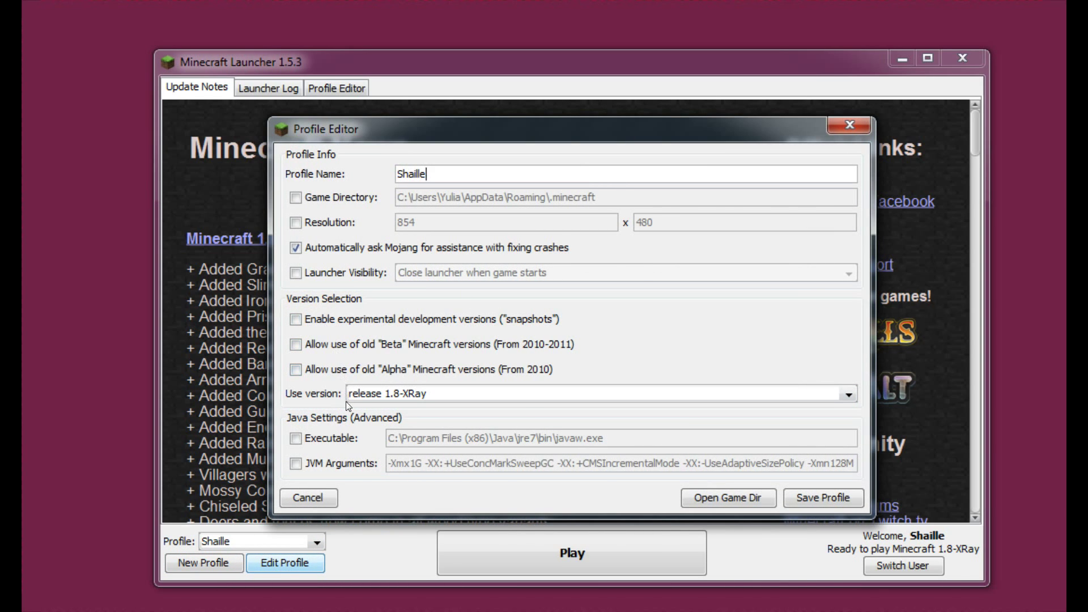
click(371, 397)
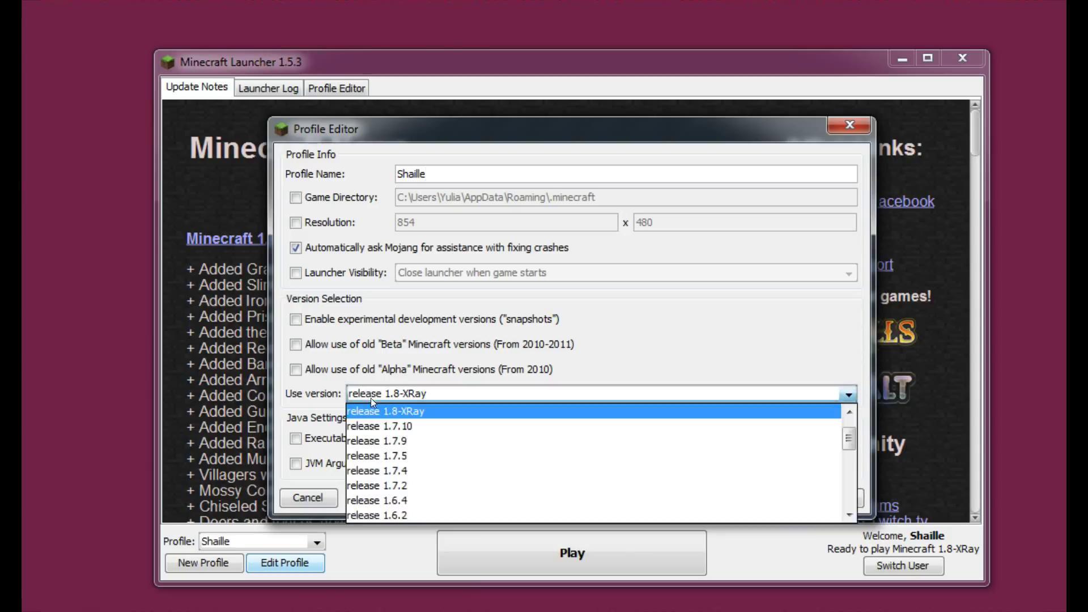
scroll(397, 430, up, 1)
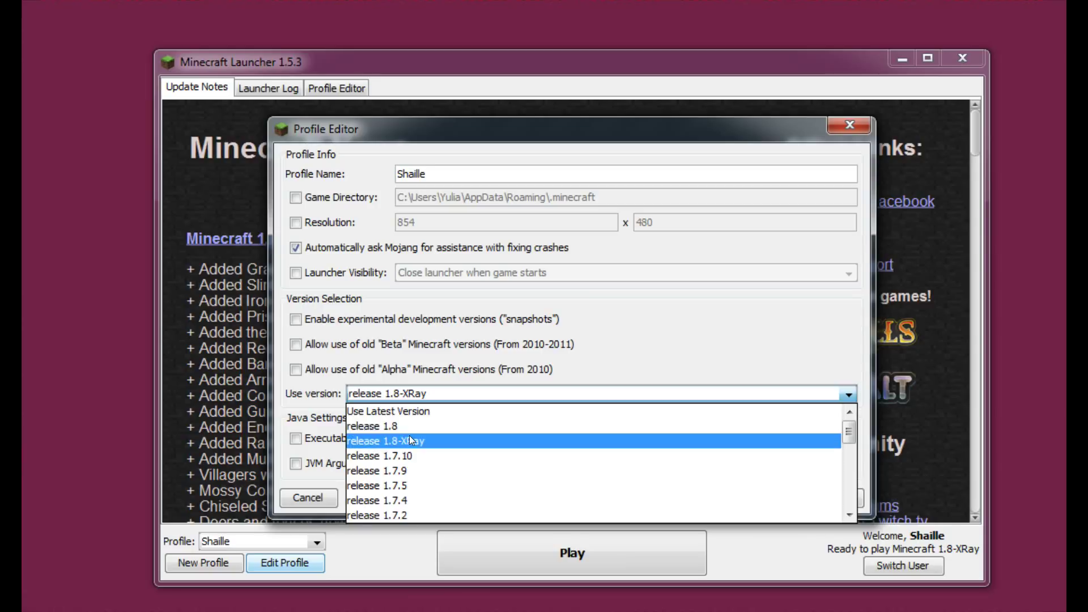
click(409, 436)
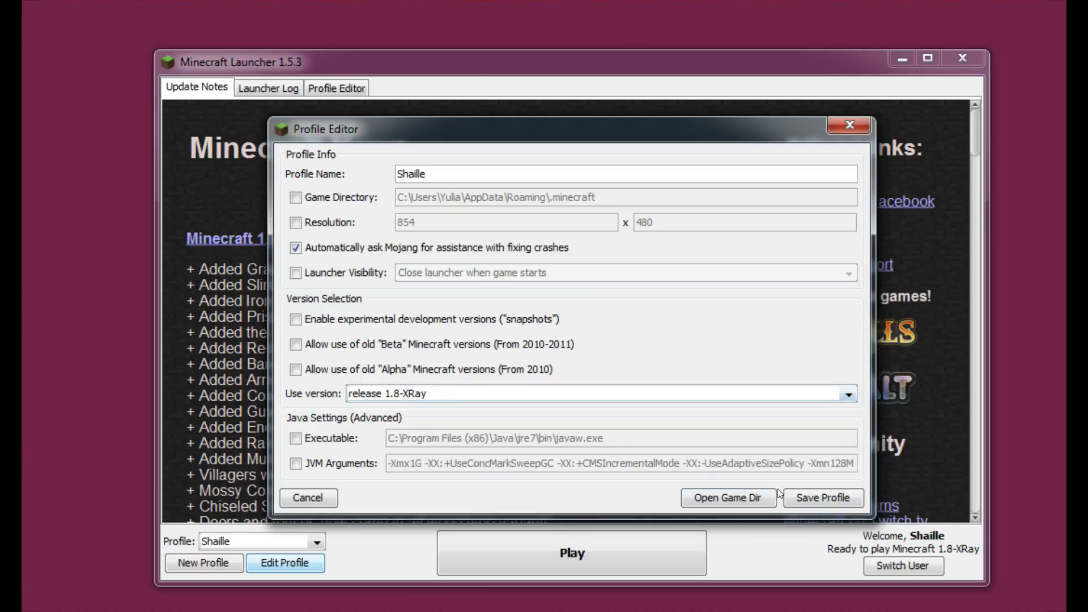
click(828, 495)
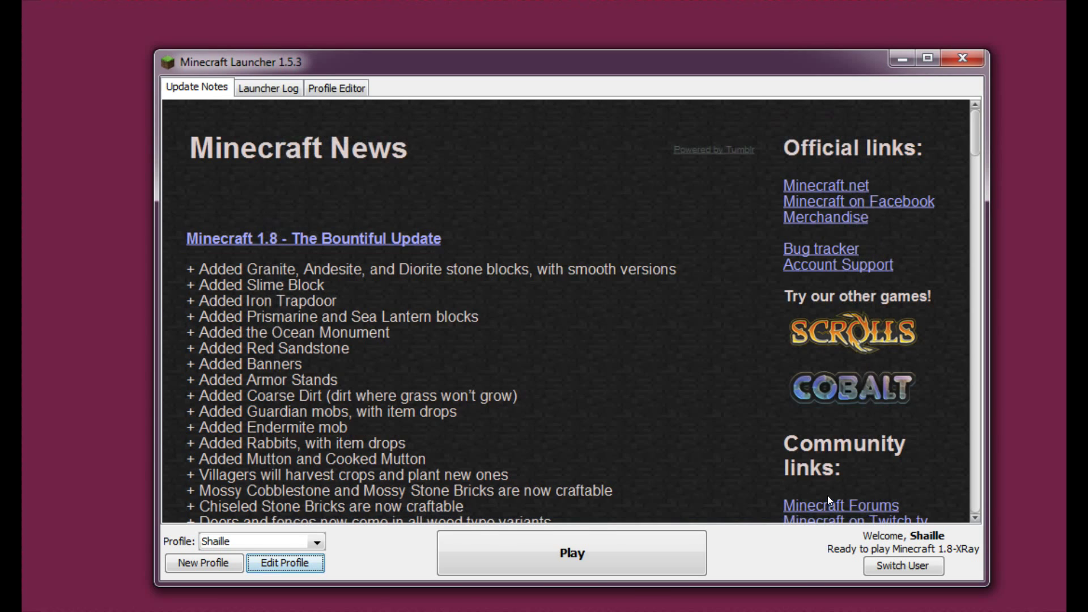